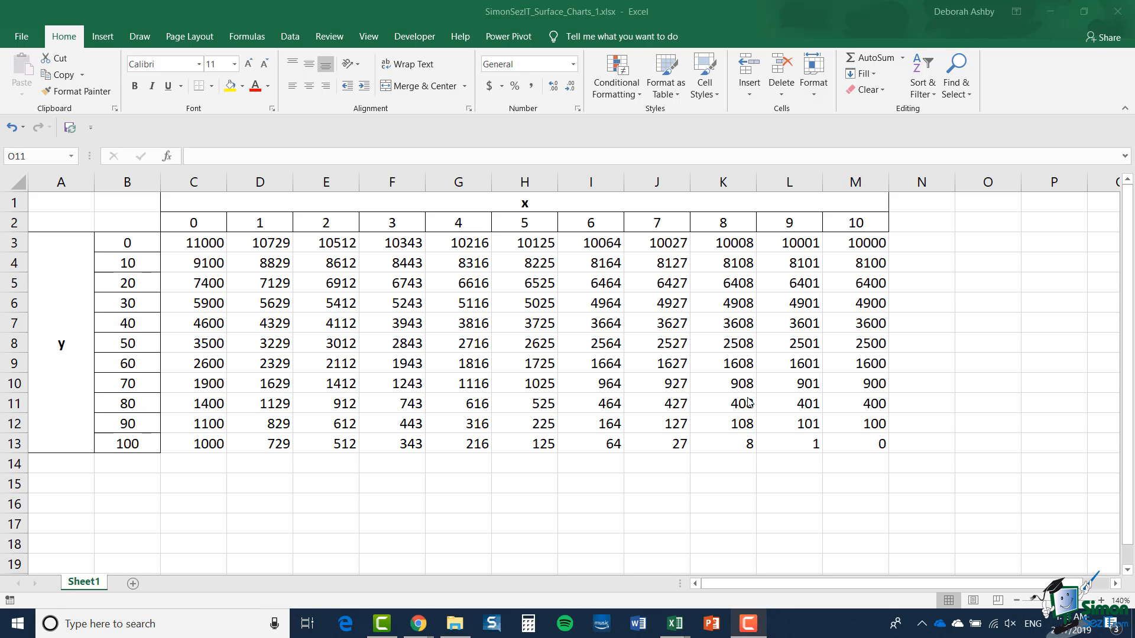
Insert a 3-D Surface chart based on the data range B2:M13
click(1054, 363)
click(104, 222)
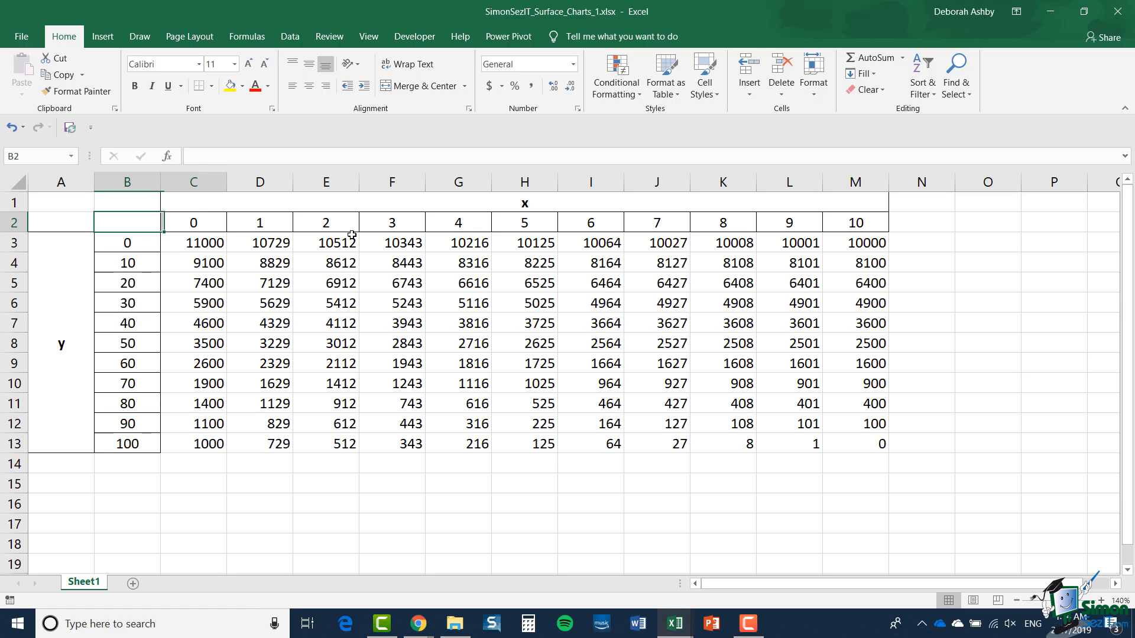
drag(351, 235, 859, 441)
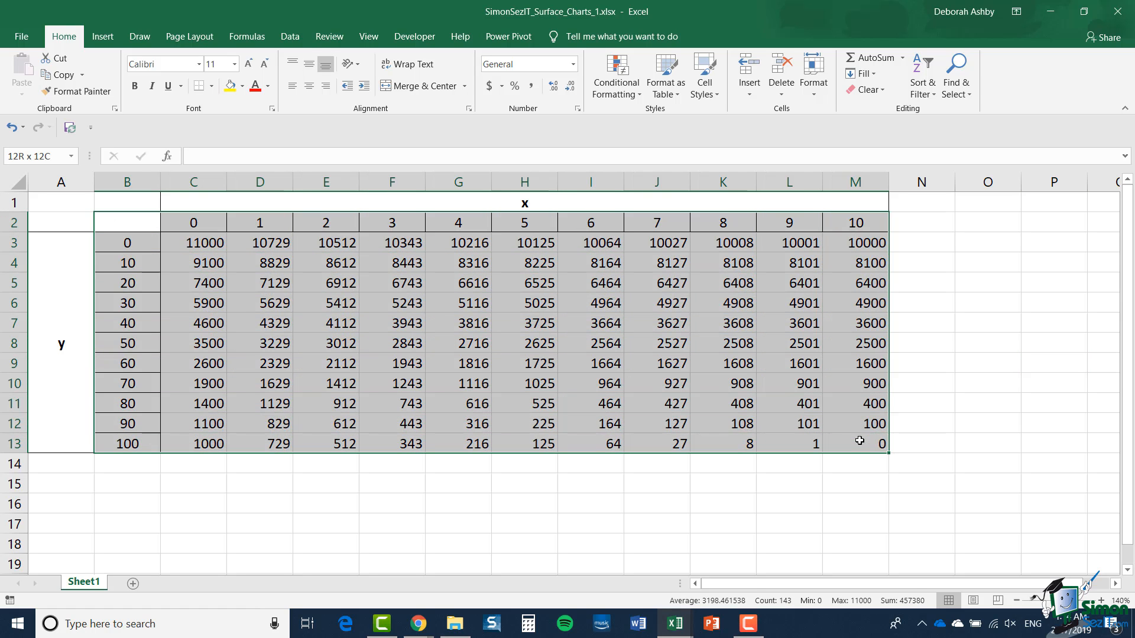
click(101, 41)
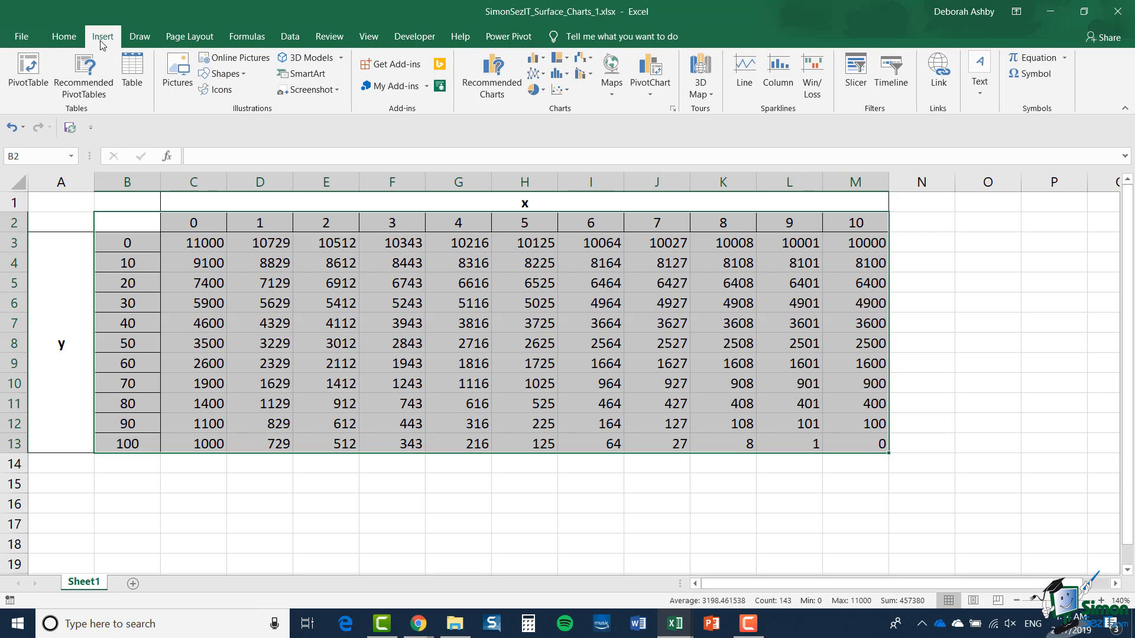
click(673, 108)
click(442, 115)
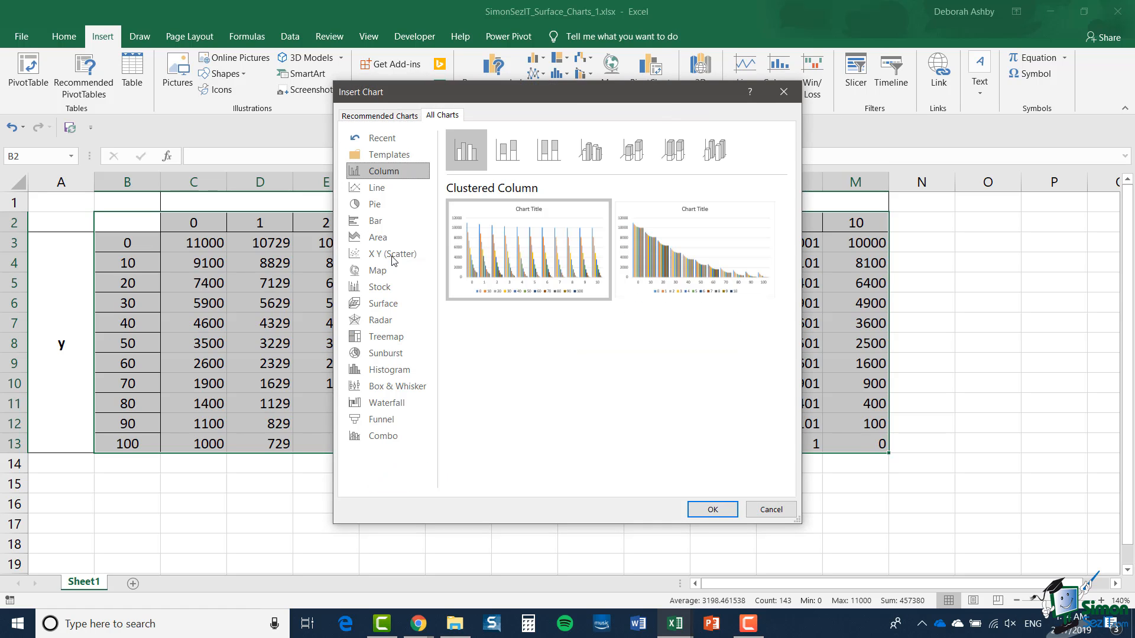
click(384, 304)
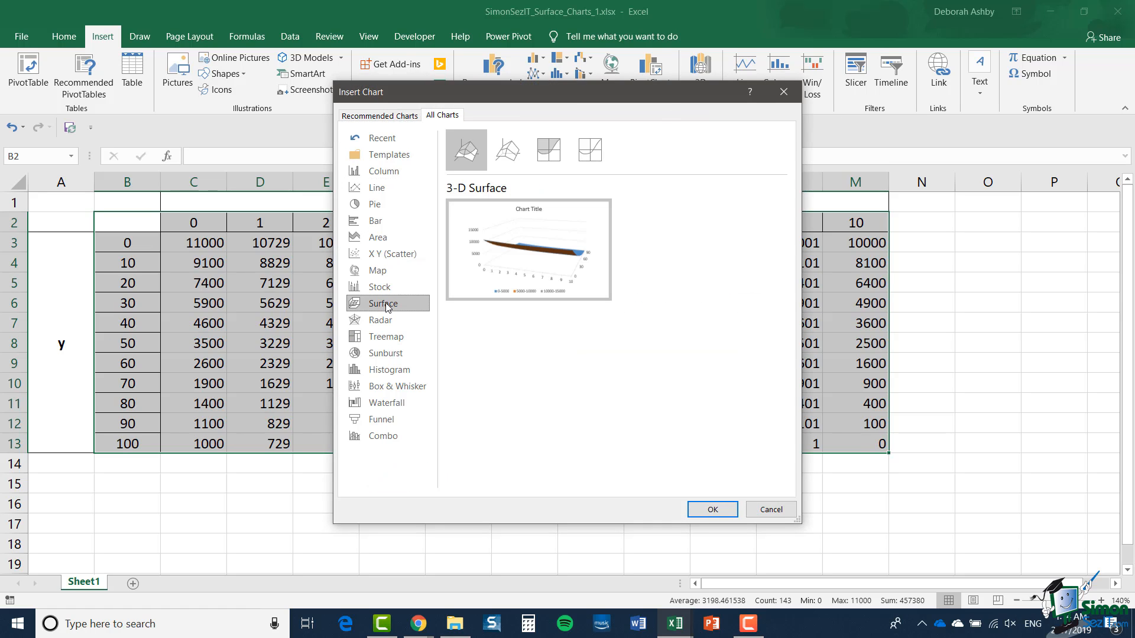
click(716, 509)
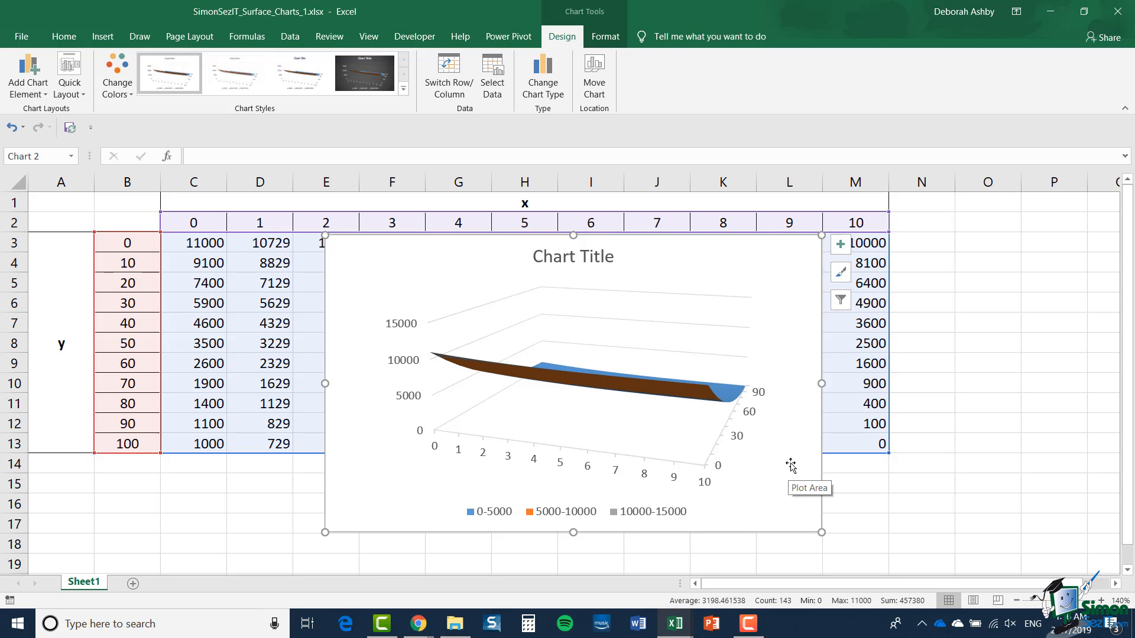
Set the chart's depth (series) axis to display its series in reverse order
click(743, 437)
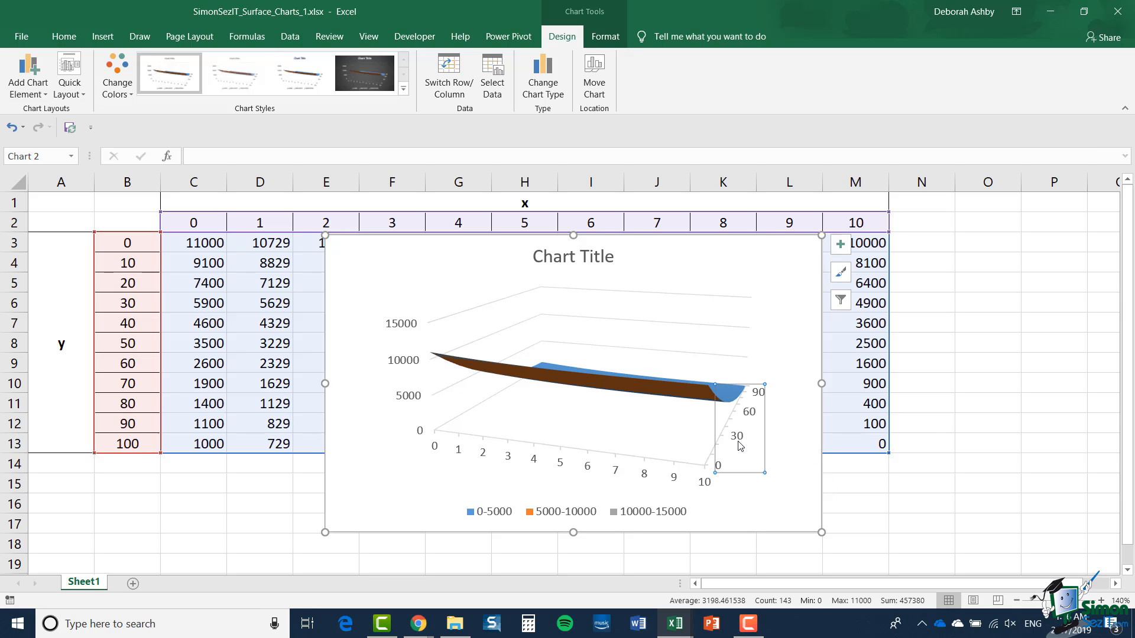
right_click(750, 420)
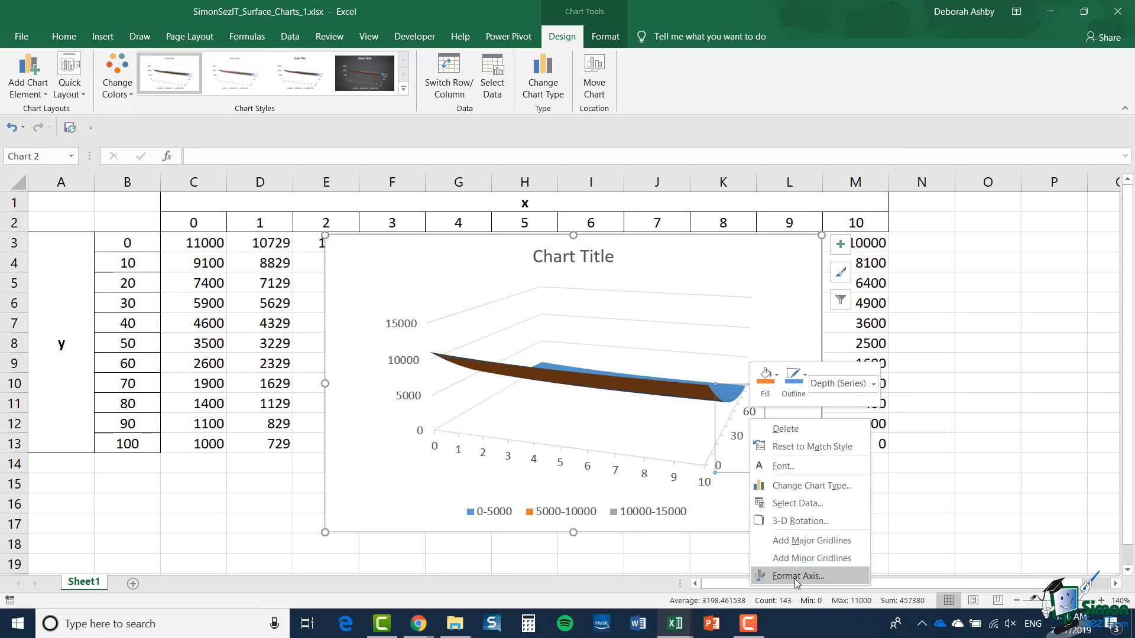
click(798, 577)
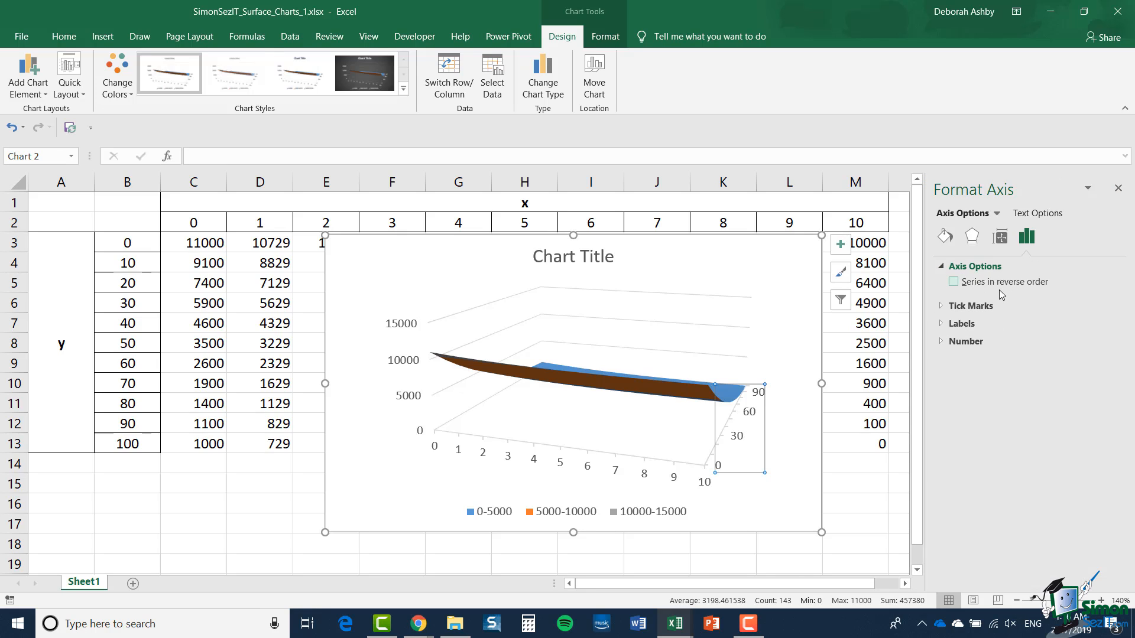
click(954, 282)
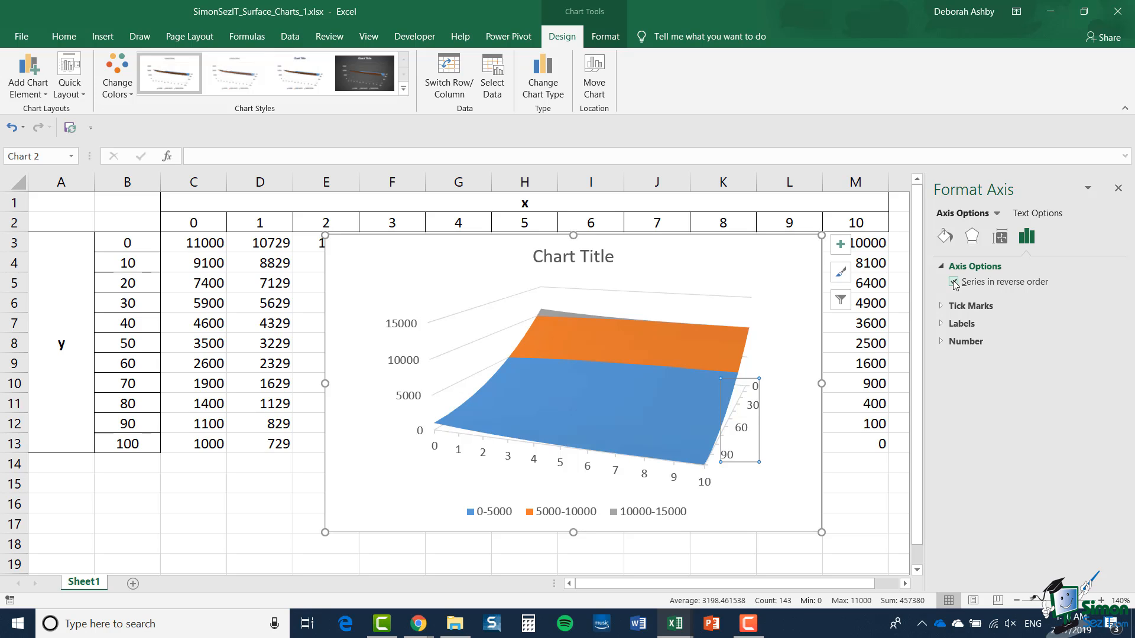
Make the surface chart taller by extending its upper edge, and shift the chart toward column D starting at row 2
click(415, 353)
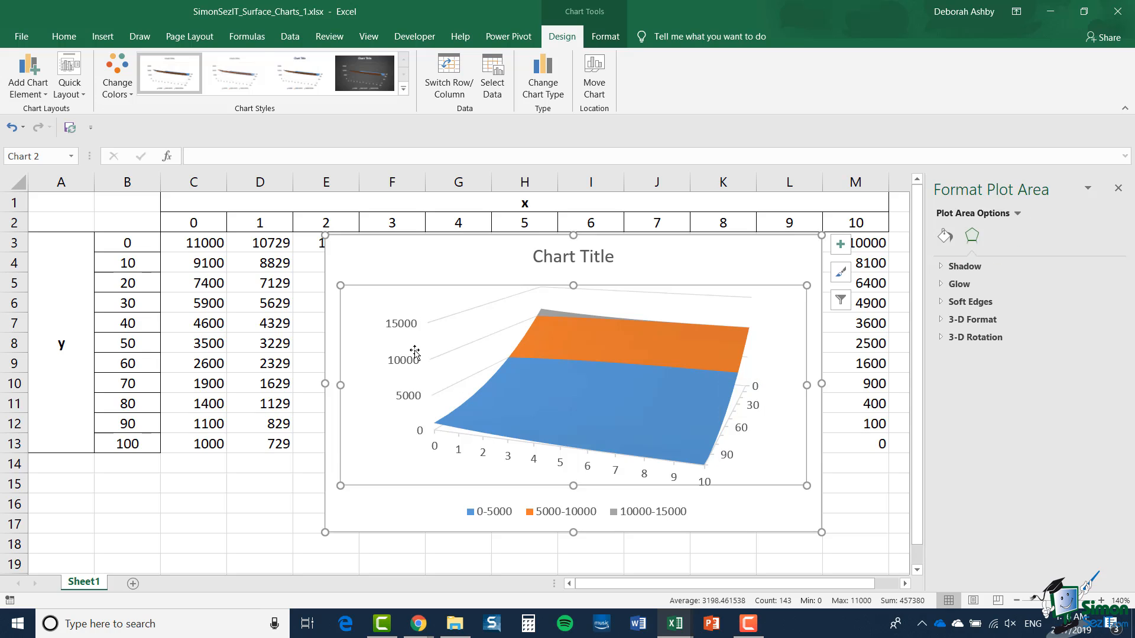
click(413, 362)
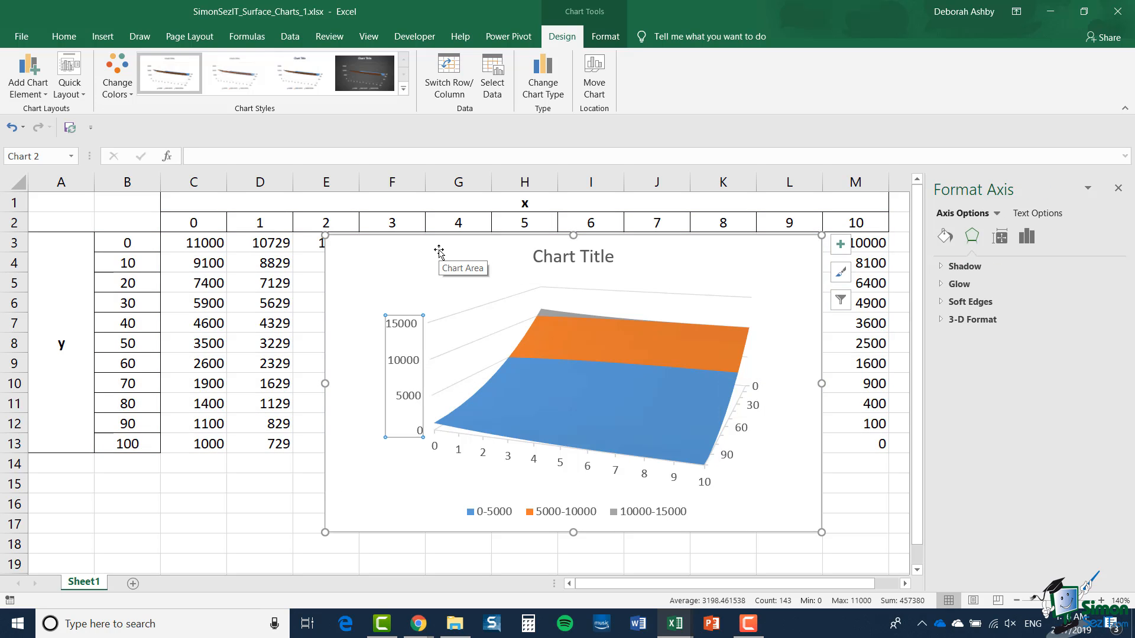
click(574, 232)
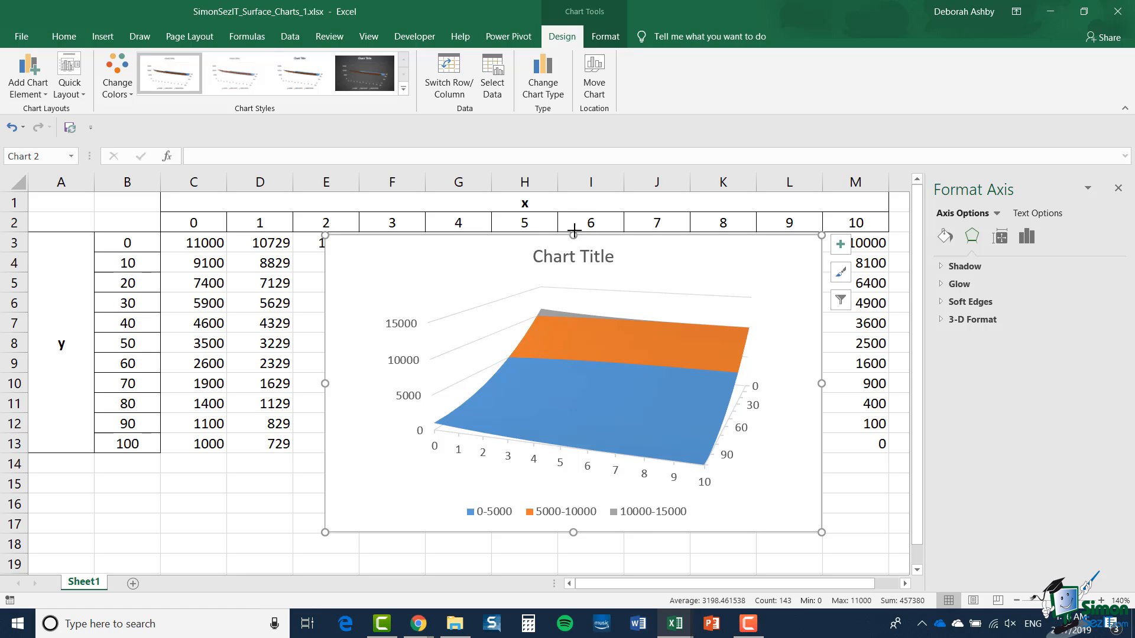
drag(574, 232, 577, 188)
drag(690, 195, 647, 222)
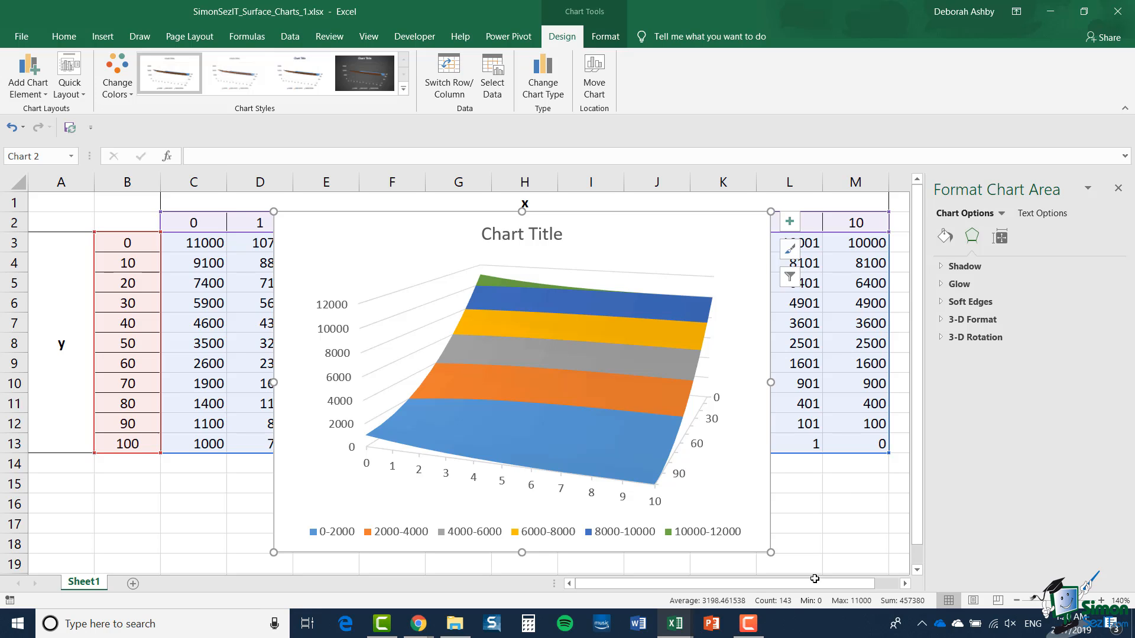
click(698, 535)
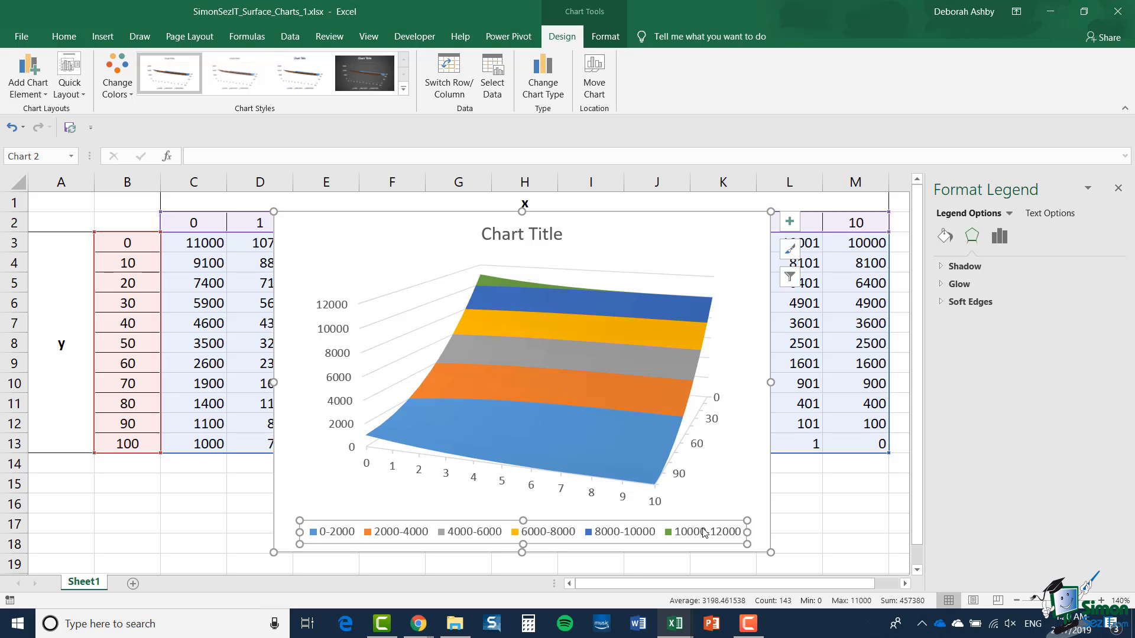
click(700, 534)
right_click(706, 533)
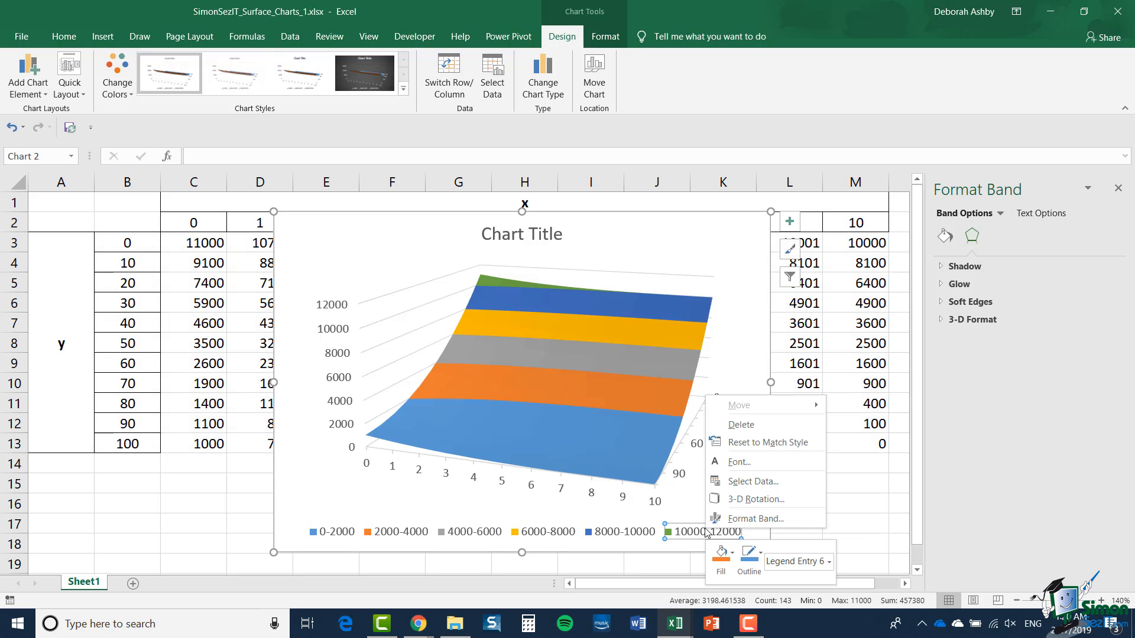
click(756, 519)
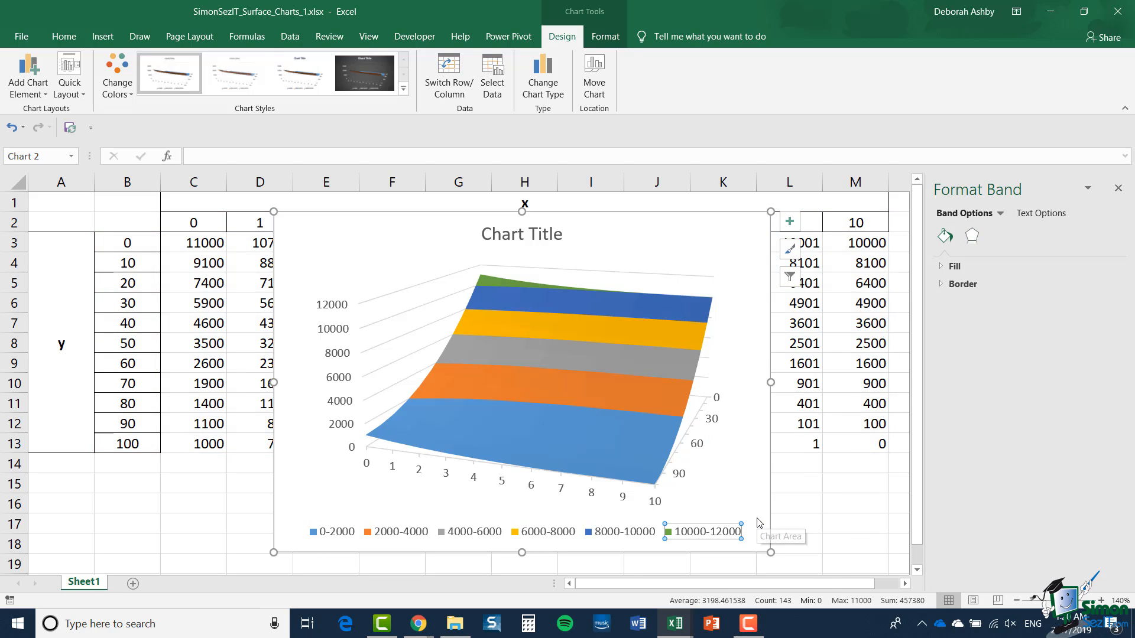
click(942, 267)
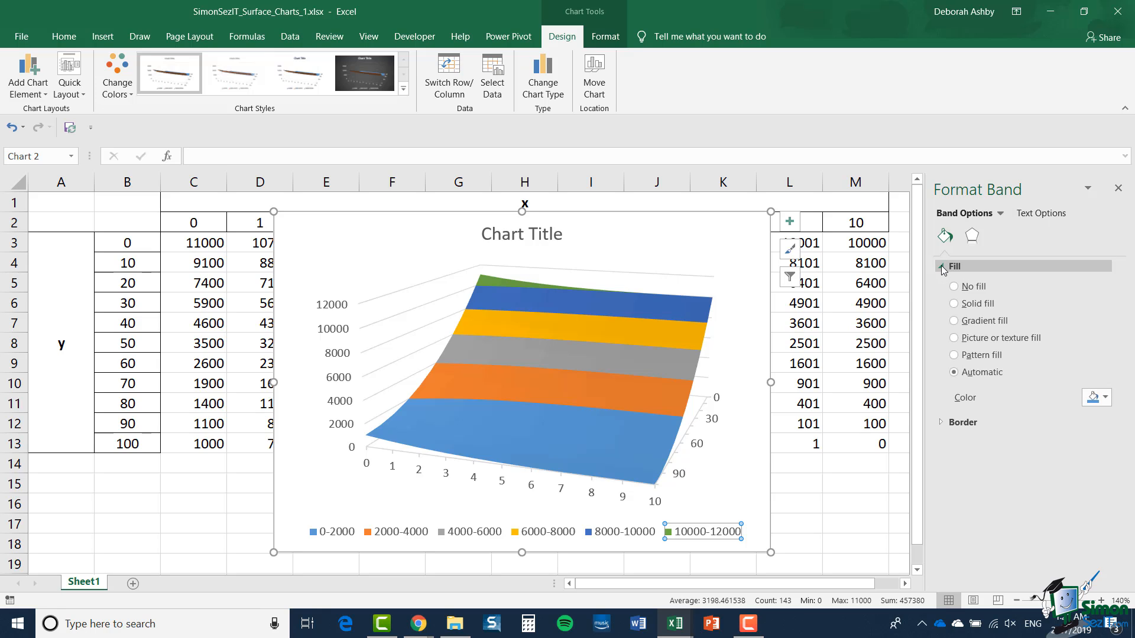
click(1105, 398)
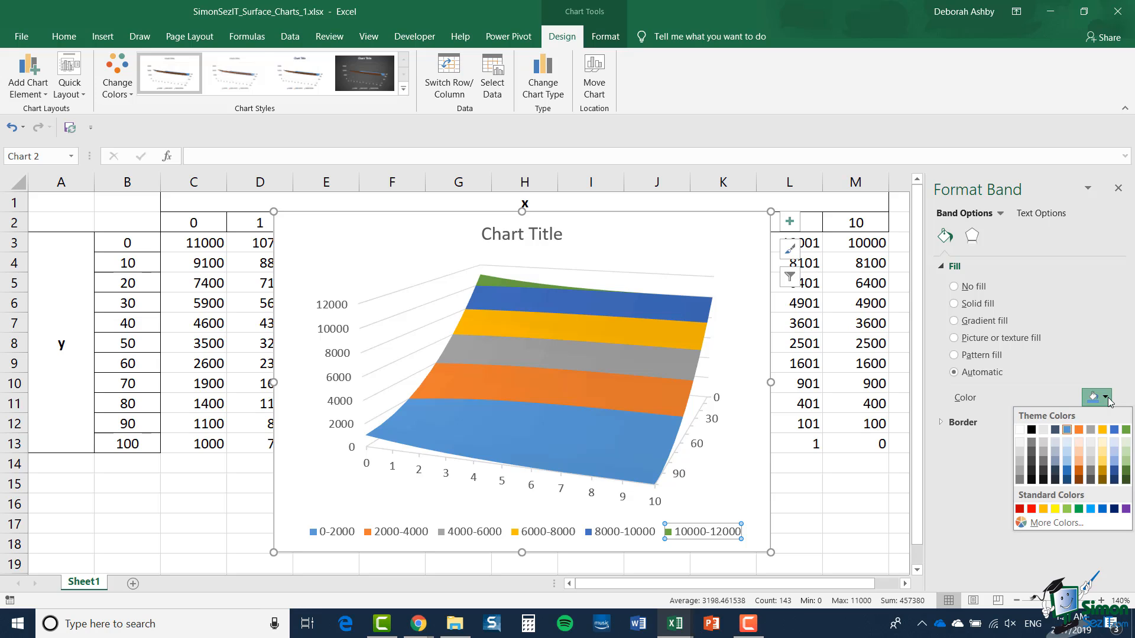
click(1020, 510)
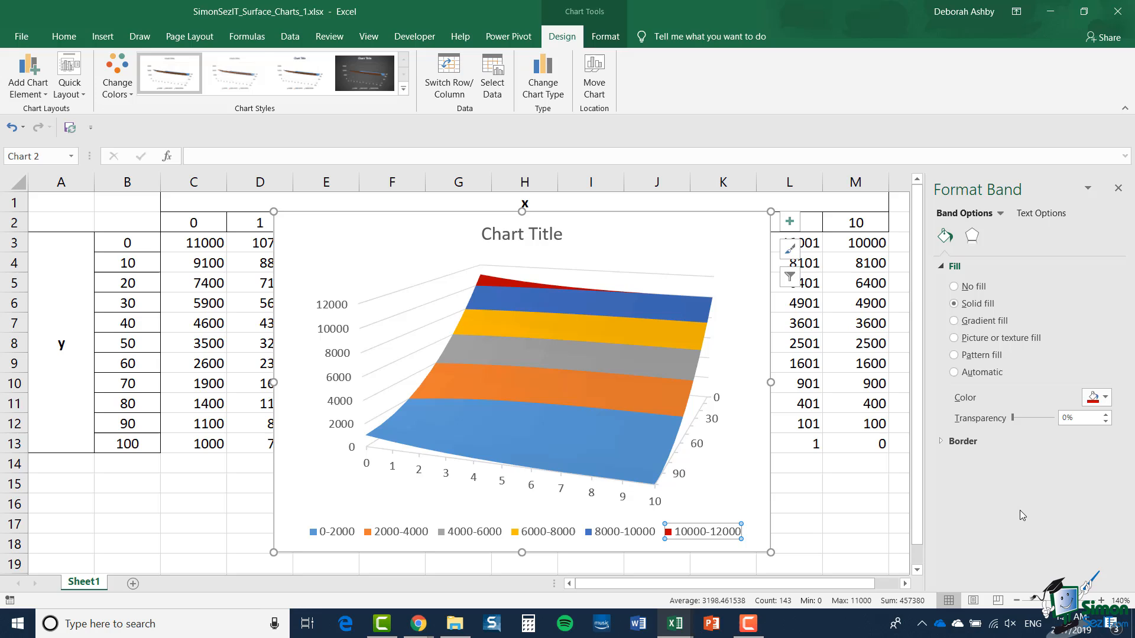
Fill the 8000-10000 band with standard red and select the whole chart area
click(624, 534)
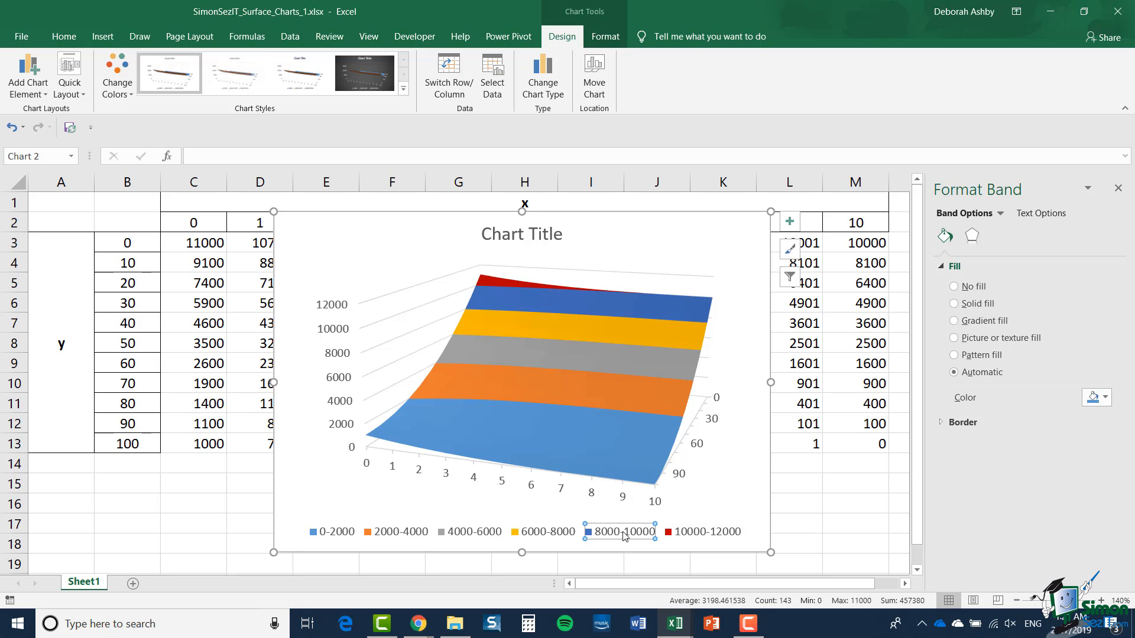
click(1106, 398)
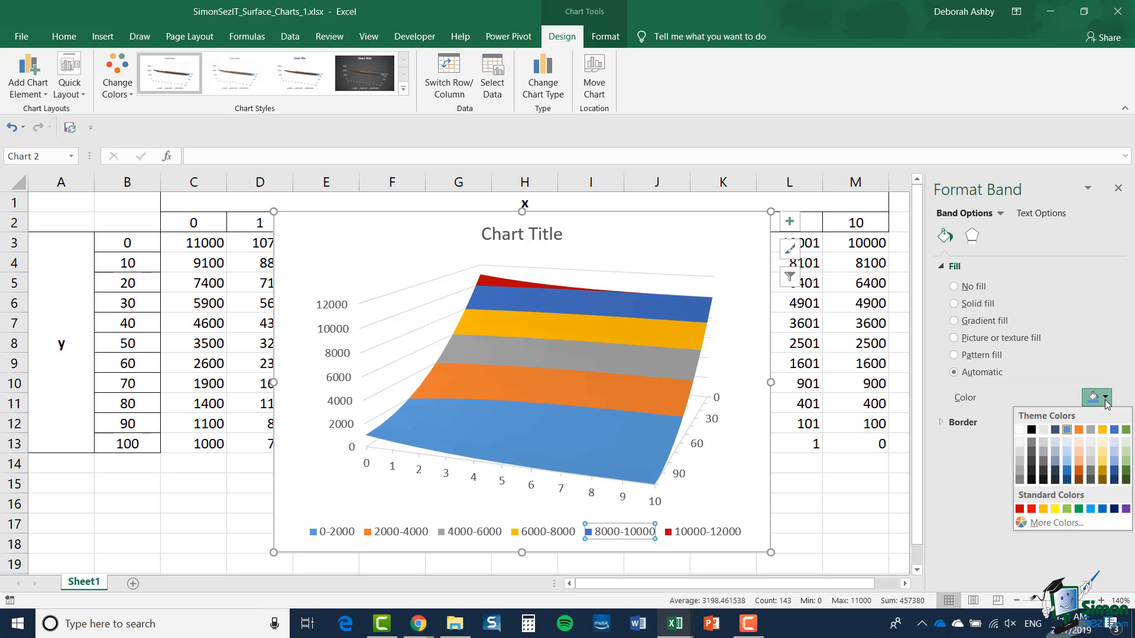
click(1032, 509)
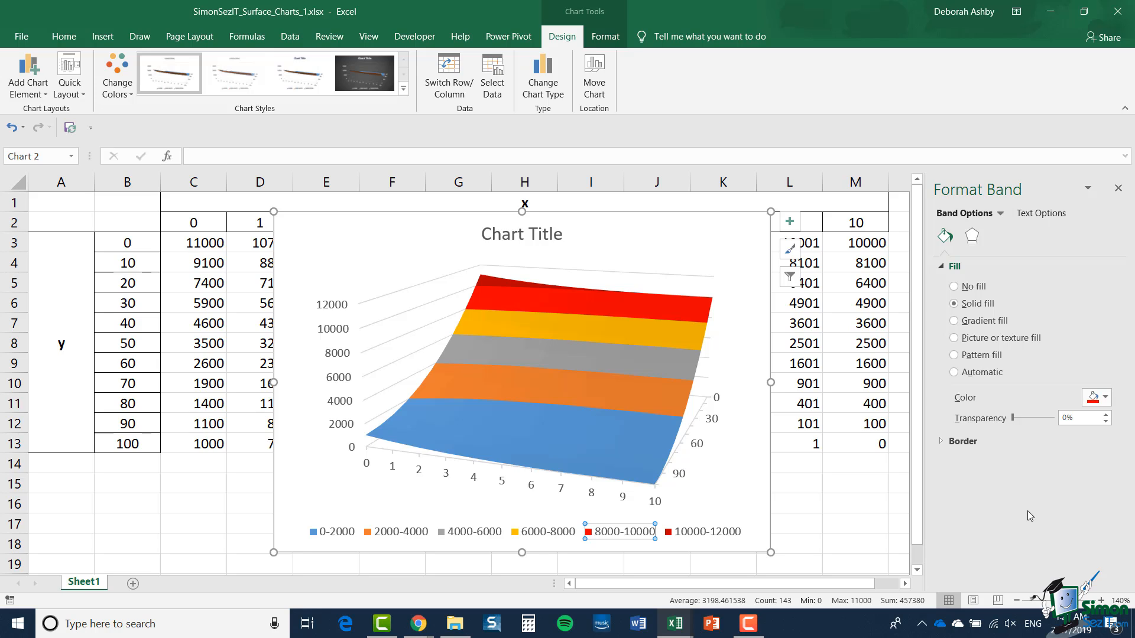
click(856, 521)
click(766, 496)
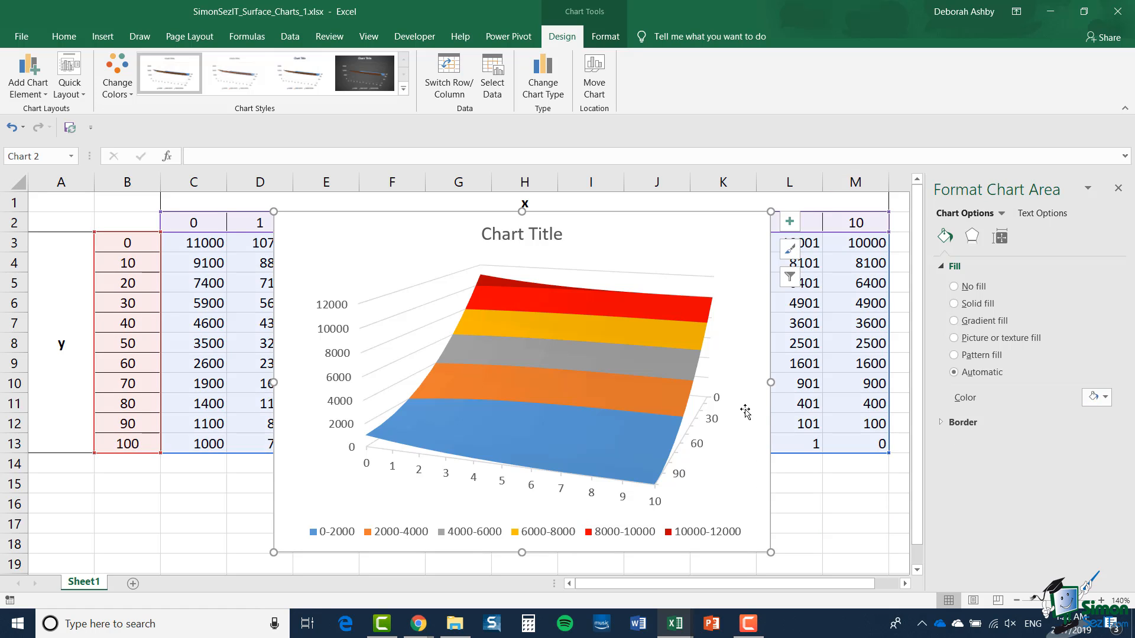
Change the chart type to Wireframe 3-D Surface
click(545, 87)
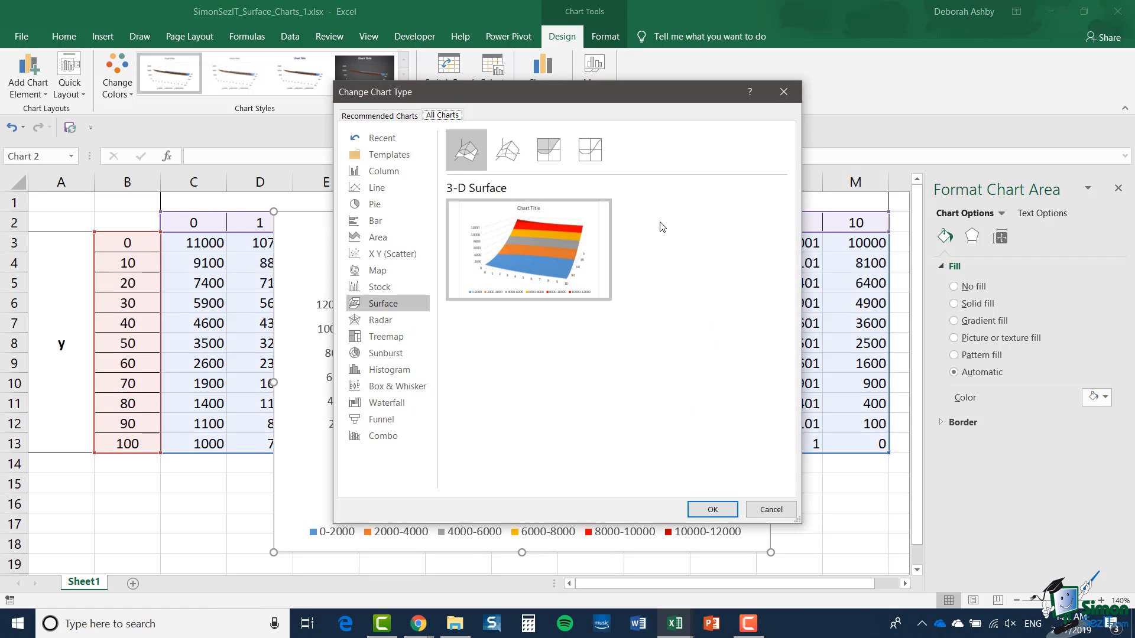
click(506, 152)
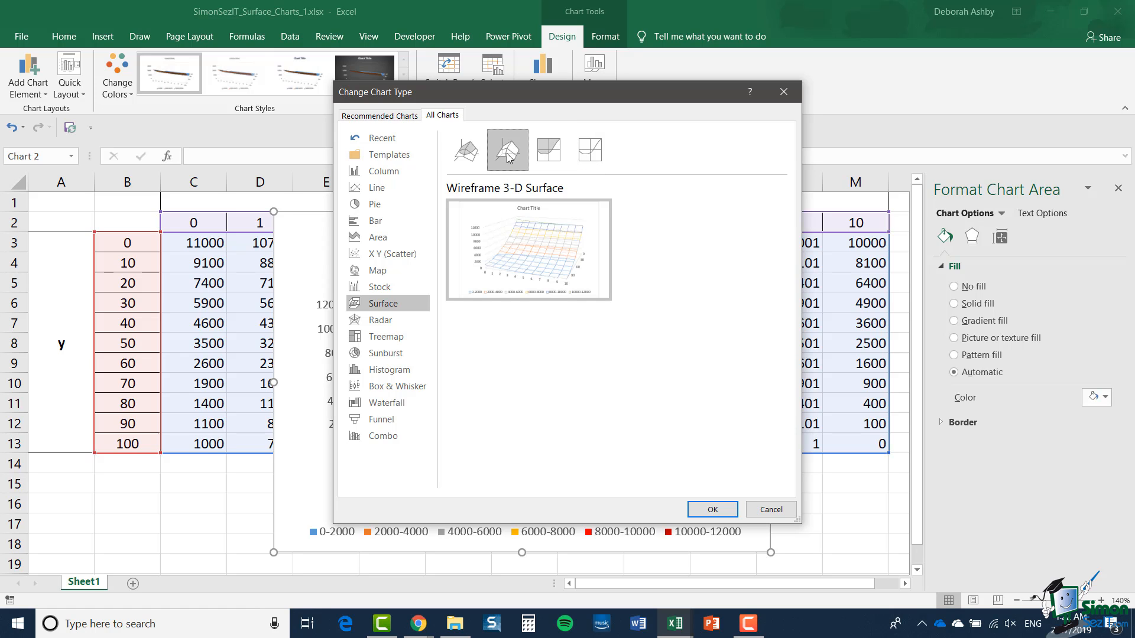
click(713, 510)
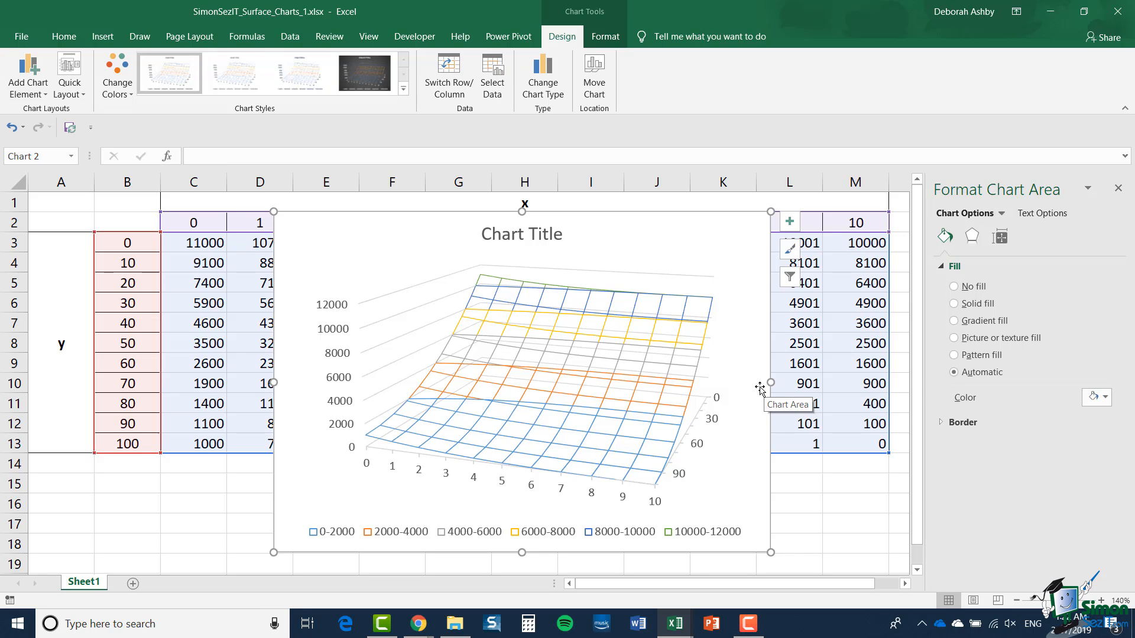
Change the chart type to the Contour surface chart
click(554, 80)
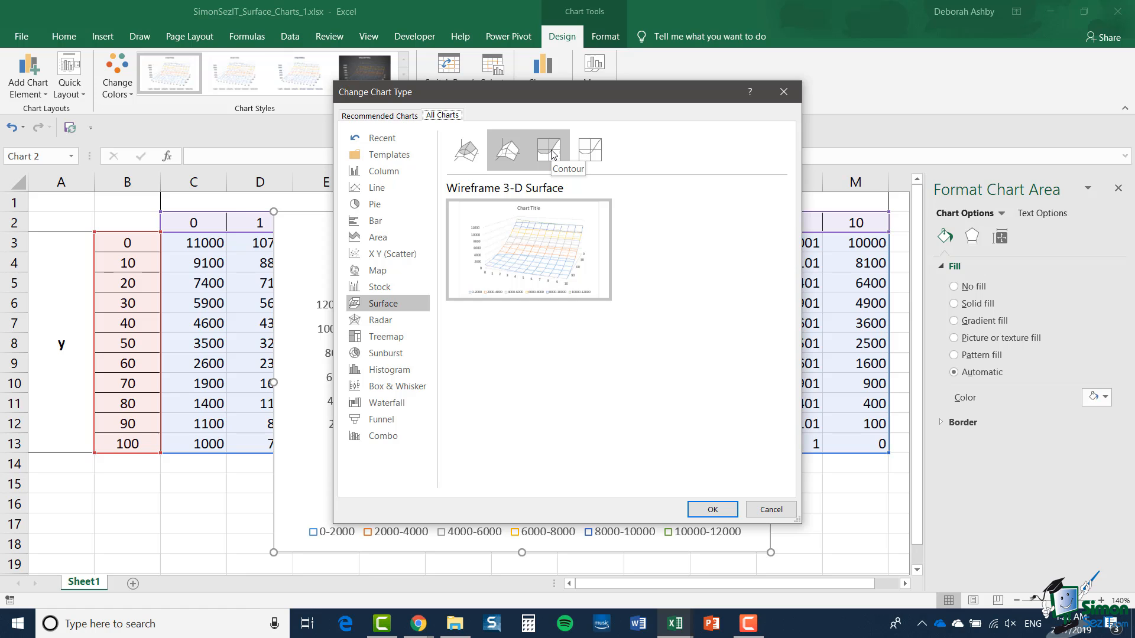
click(549, 152)
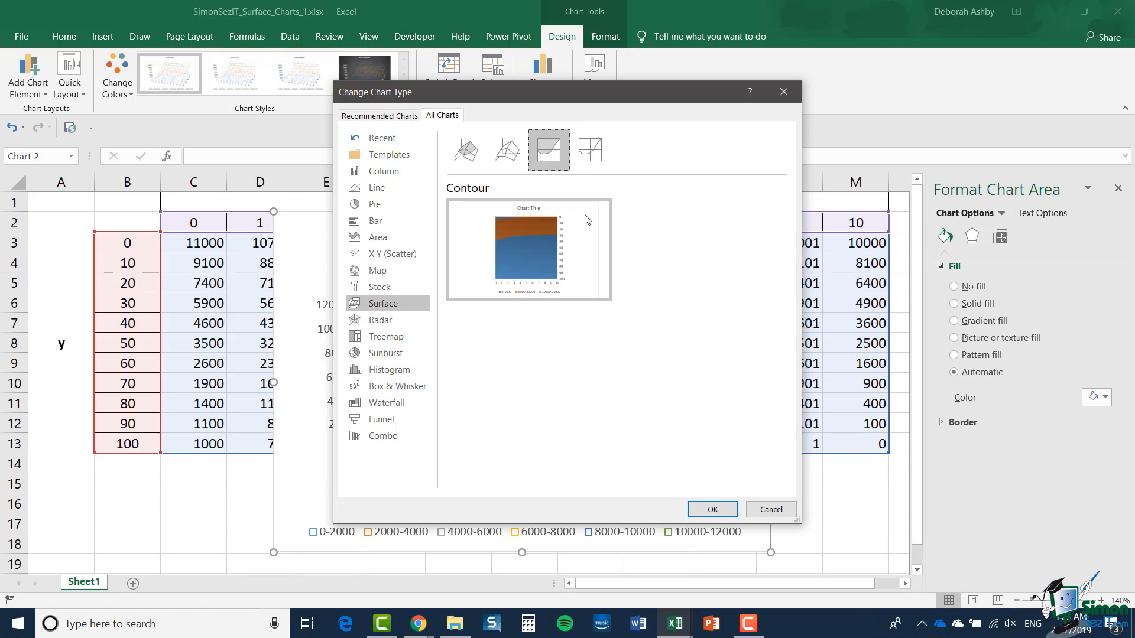
click(712, 508)
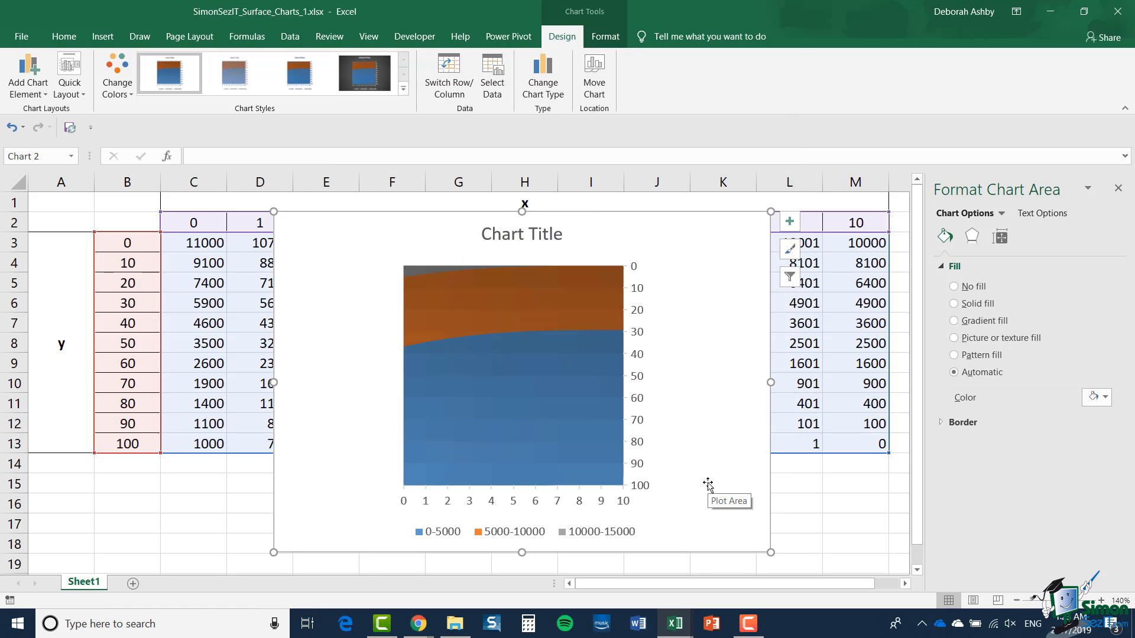